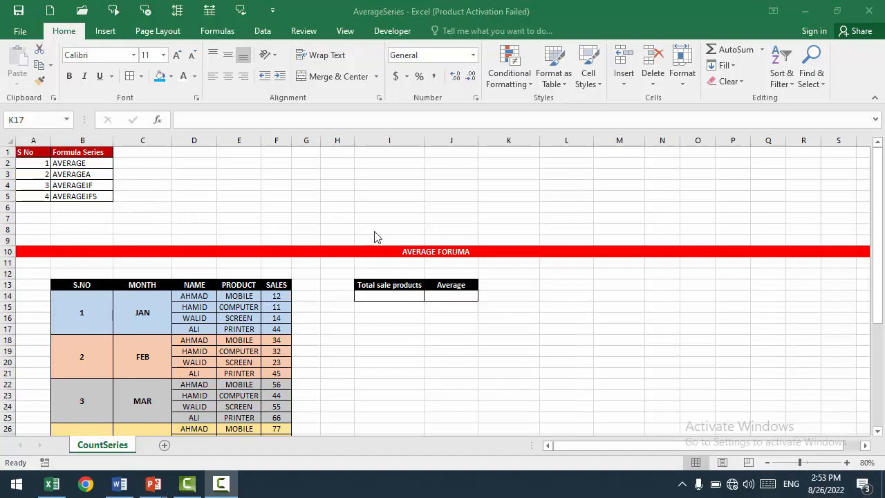
# - Review the average function names listed in B2:B5 and the sales table under the AVERAGE section heading
pyautogui.click(92, 163)
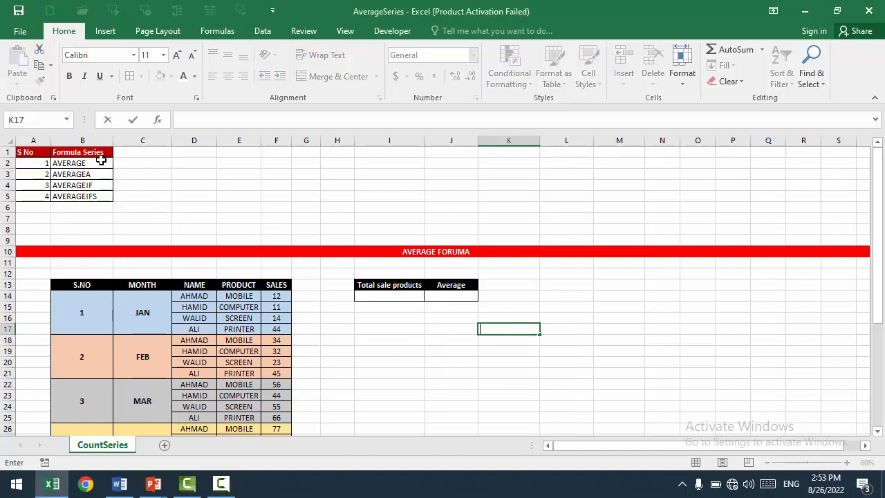
pyautogui.click(90, 175)
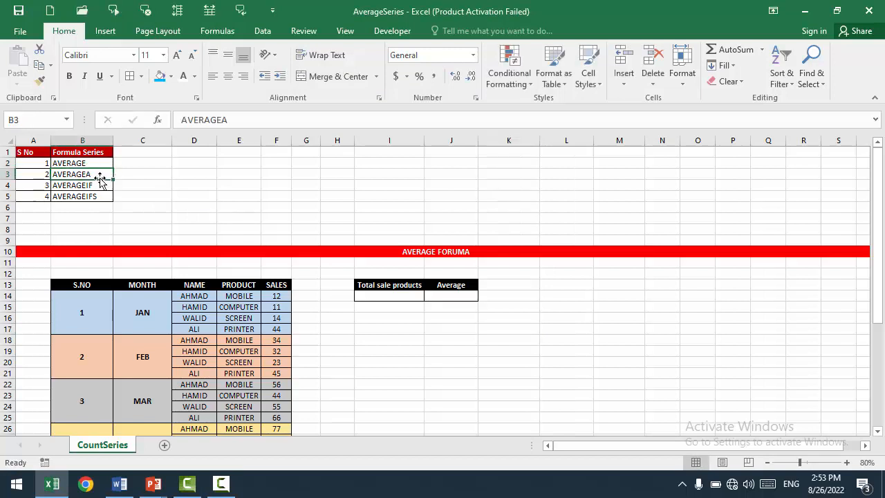
pyautogui.click(90, 186)
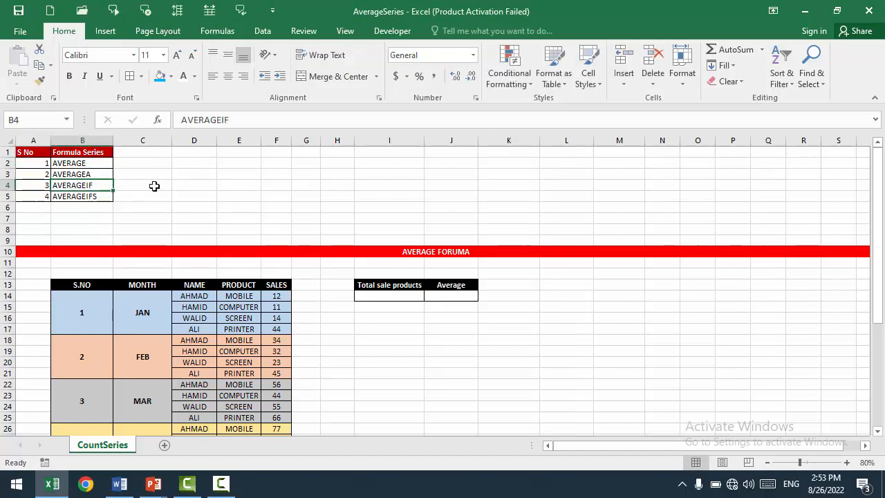
pyautogui.click(92, 197)
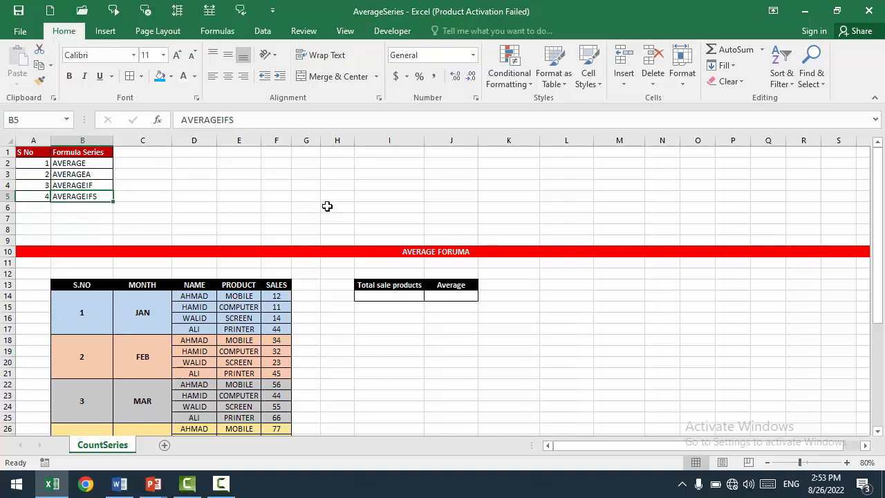
pyautogui.click(551, 338)
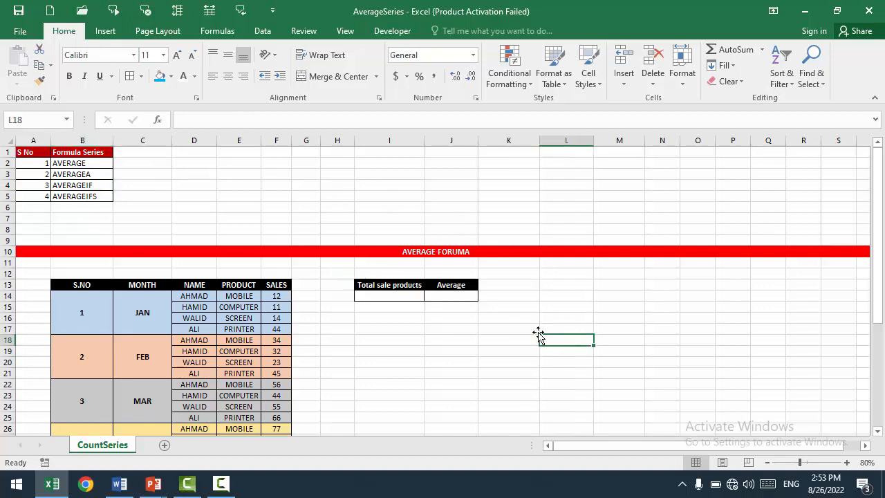
pyautogui.scroll(-3, 539, 337)
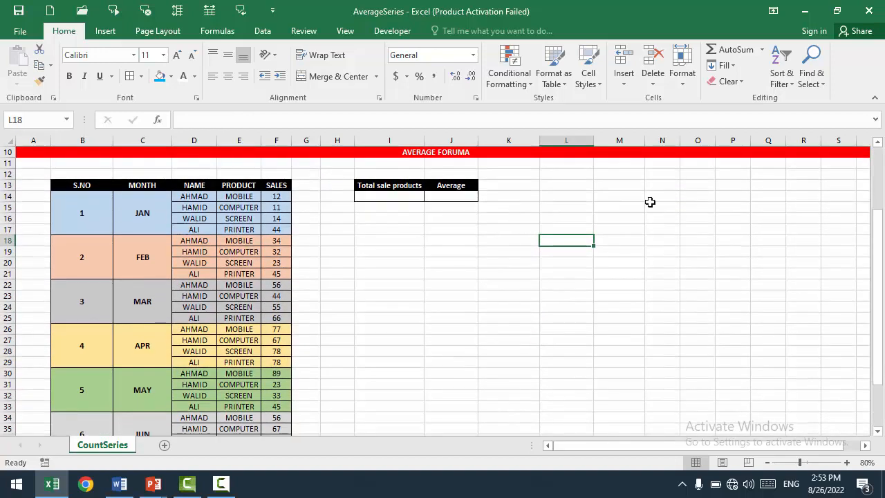
pyautogui.click(650, 201)
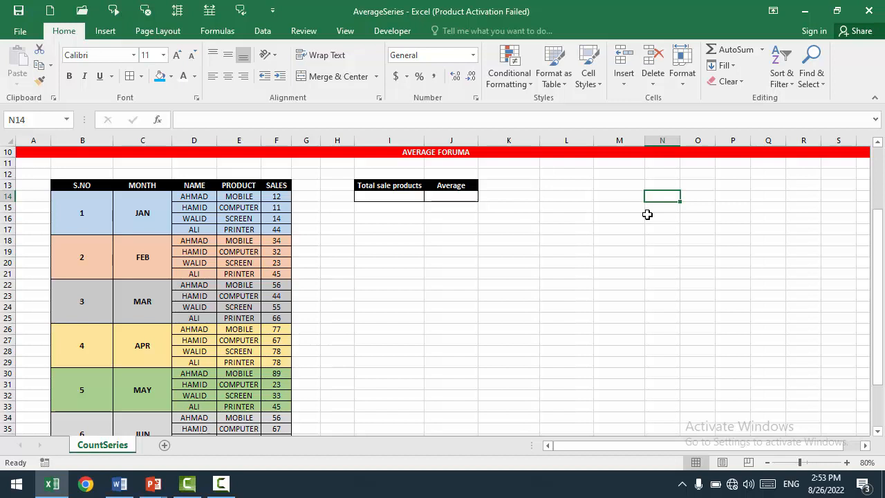
# - Enter the example values 4, 5 and 6 in cells M13, M14 and M15
pyautogui.click(617, 186)
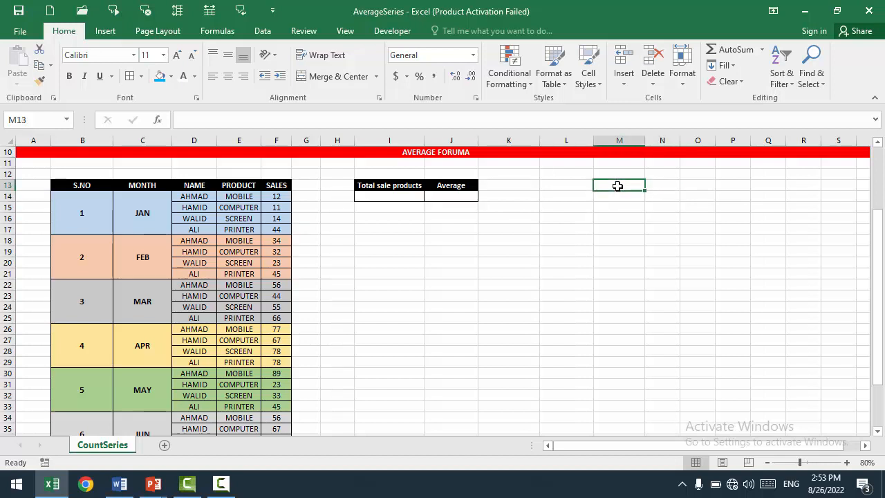
pyautogui.write('4')
pyautogui.click(616, 199)
pyautogui.write('5')
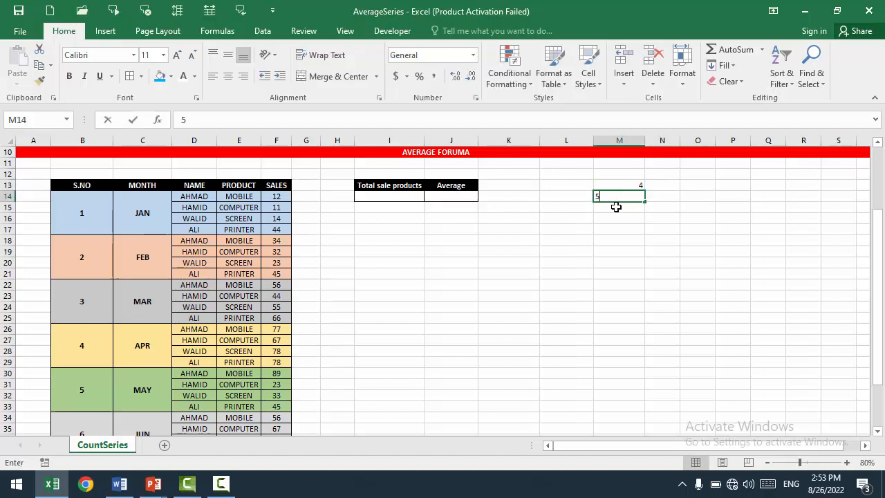
pyautogui.click(616, 206)
pyautogui.write('6')
pyautogui.click(625, 219)
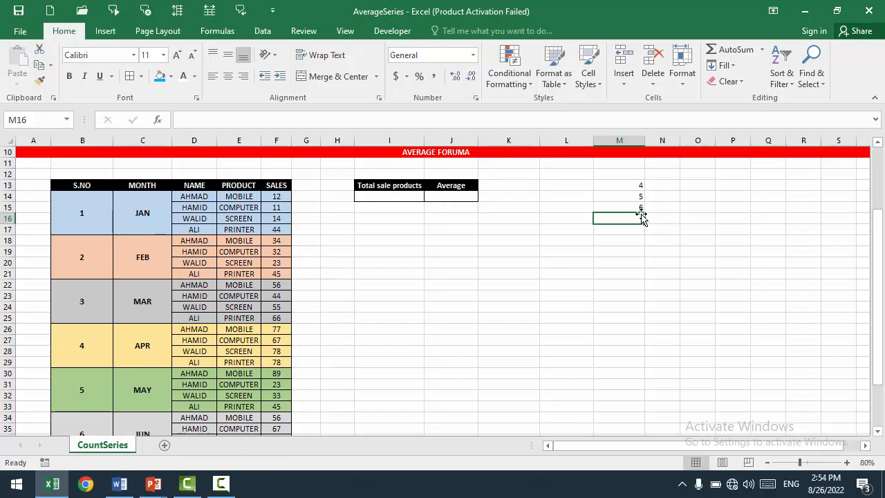
# - Total the three example values in cell M16 with =SUM(M13:M15)
pyautogui.click(624, 185)
pyautogui.moveTo(629, 200); pyautogui.dragTo(627, 204)
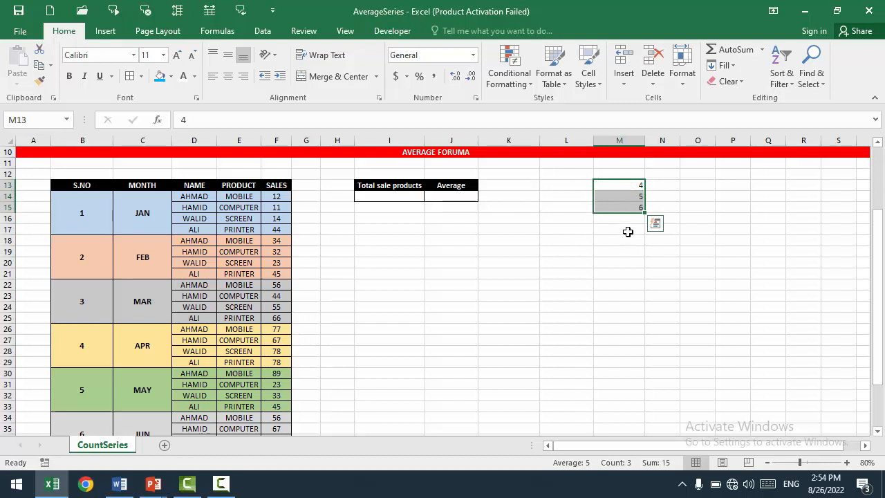
pyautogui.click(627, 219)
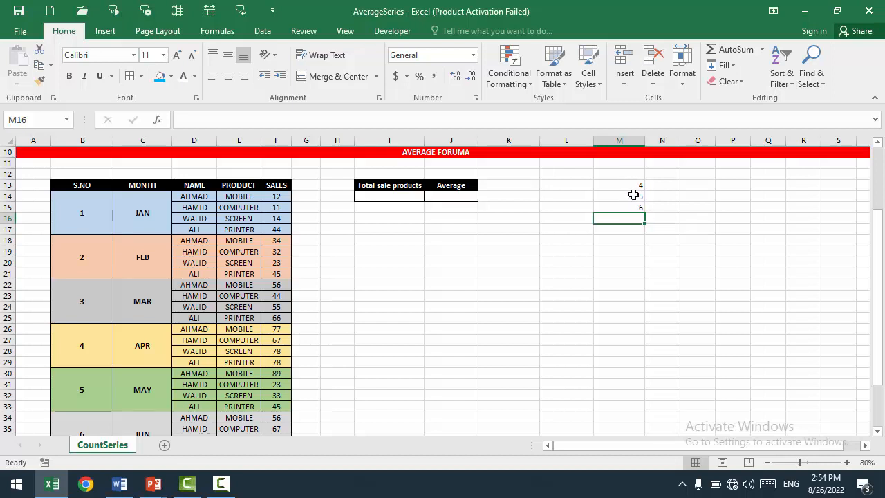
pyautogui.click(726, 50)
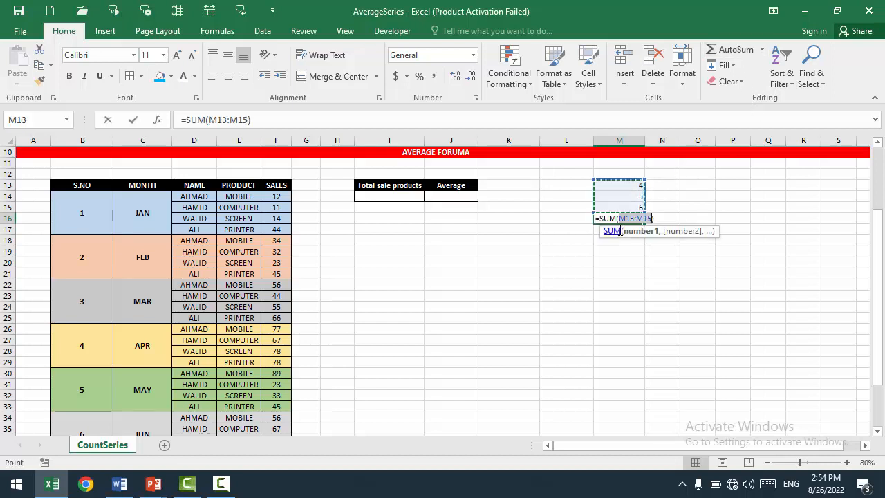
pyautogui.click(132, 120)
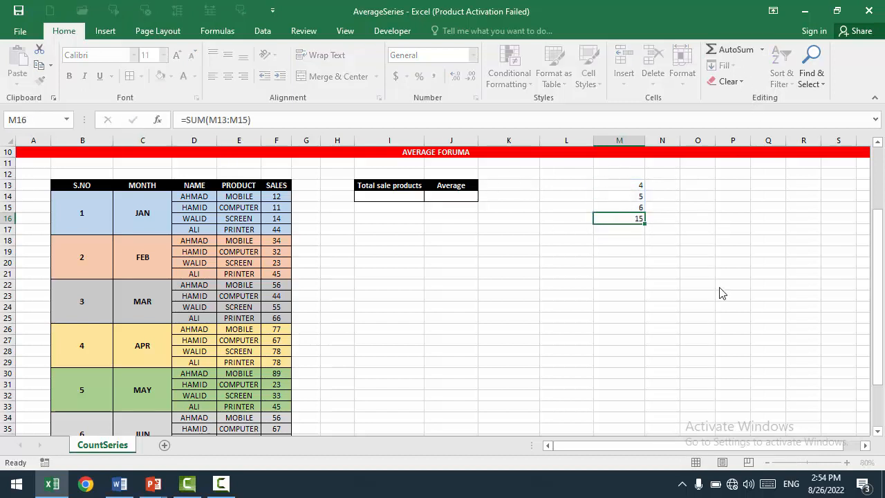
pyautogui.click(639, 272)
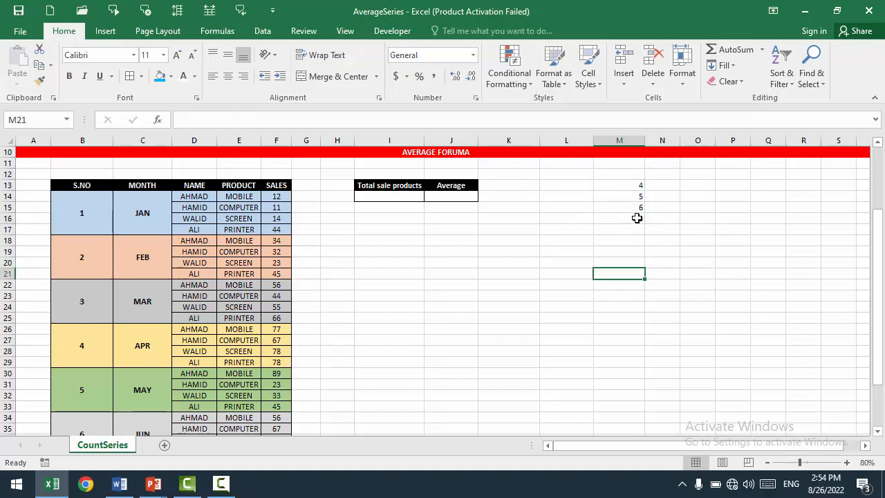
# - Check each of the example numbers in M13:M15 against the sum in M16
pyautogui.click(661, 218)
pyautogui.click(628, 183)
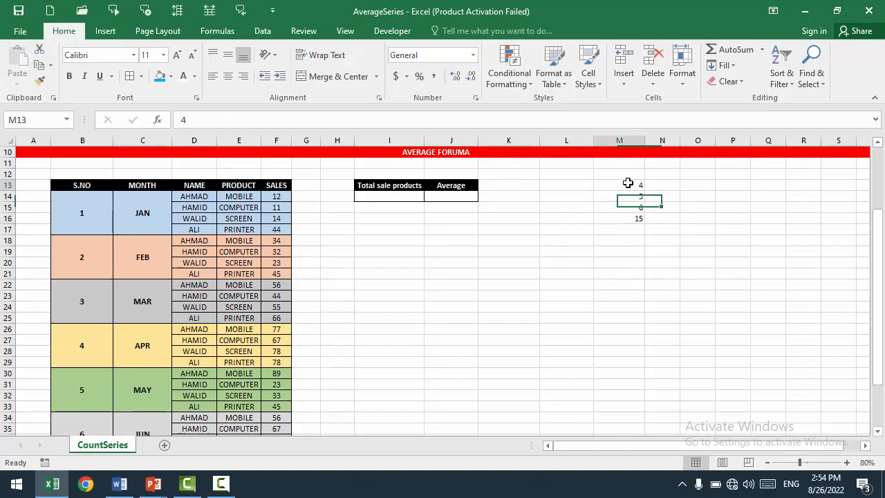
pyautogui.click(628, 203)
pyautogui.click(628, 195)
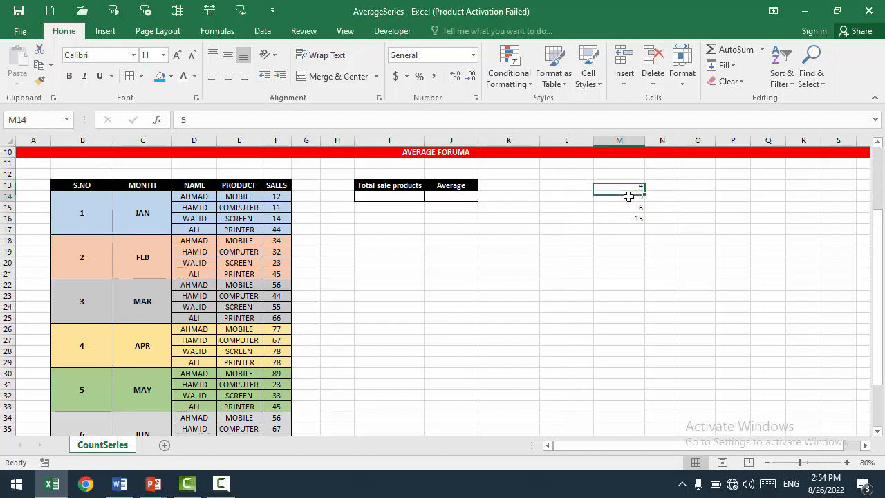
pyautogui.click(628, 205)
pyautogui.click(625, 185)
pyautogui.click(628, 195)
pyautogui.click(628, 203)
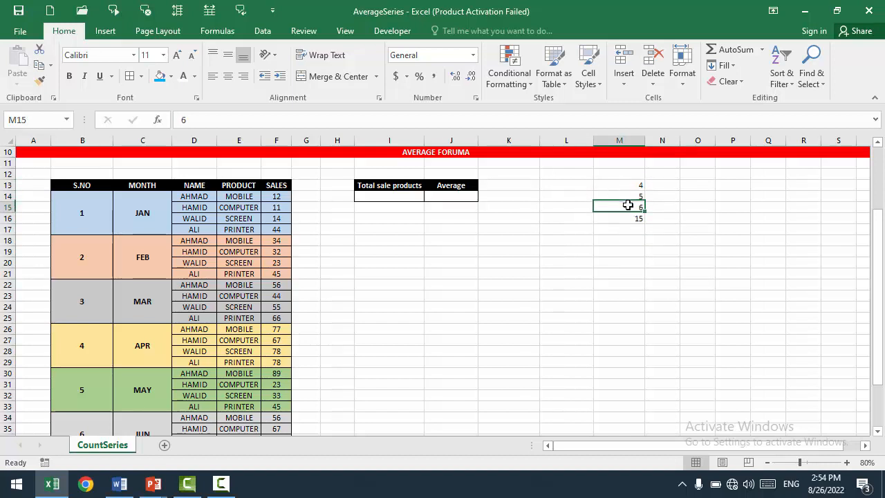
pyautogui.click(627, 220)
# - Calculate the average manually in M17 with =M16/3 and compare it with the values in M13:M15
pyautogui.click(625, 231)
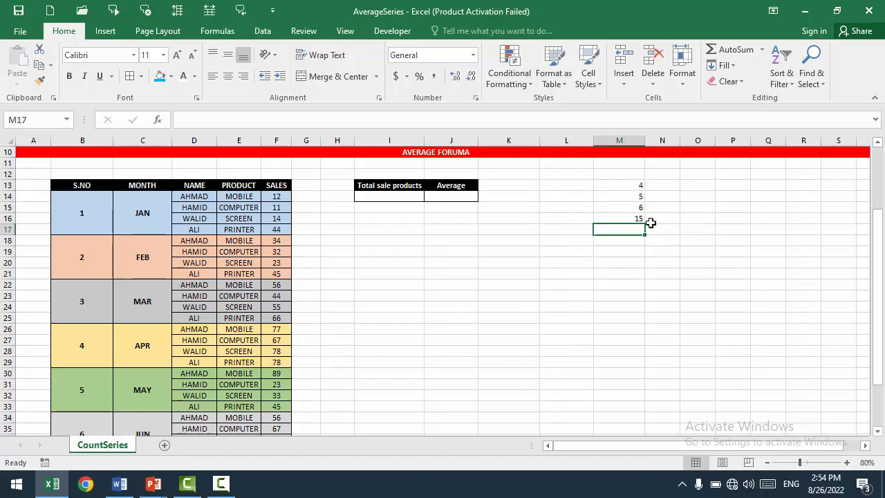
pyautogui.write('=')
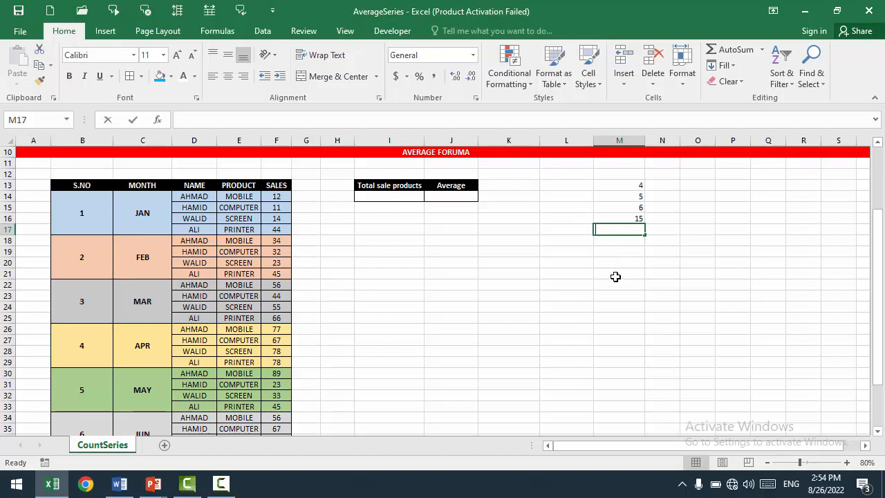
pyautogui.click(621, 220)
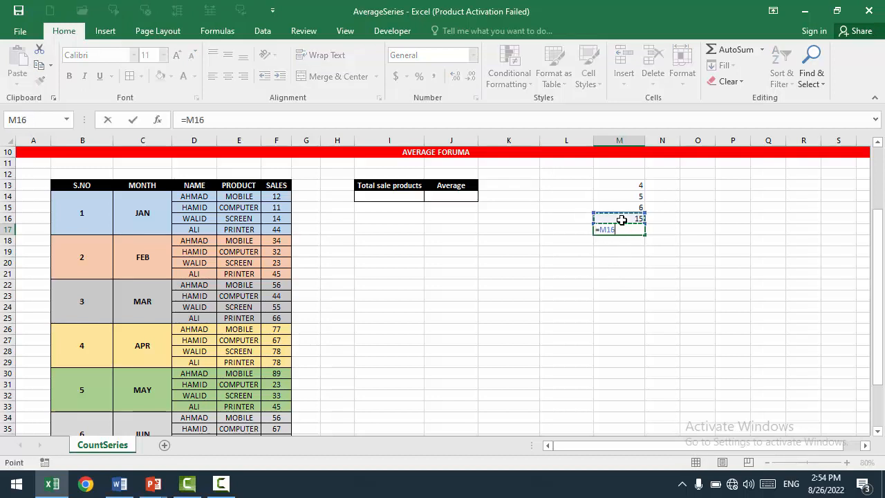
pyautogui.write('/3')
pyautogui.press('Return')
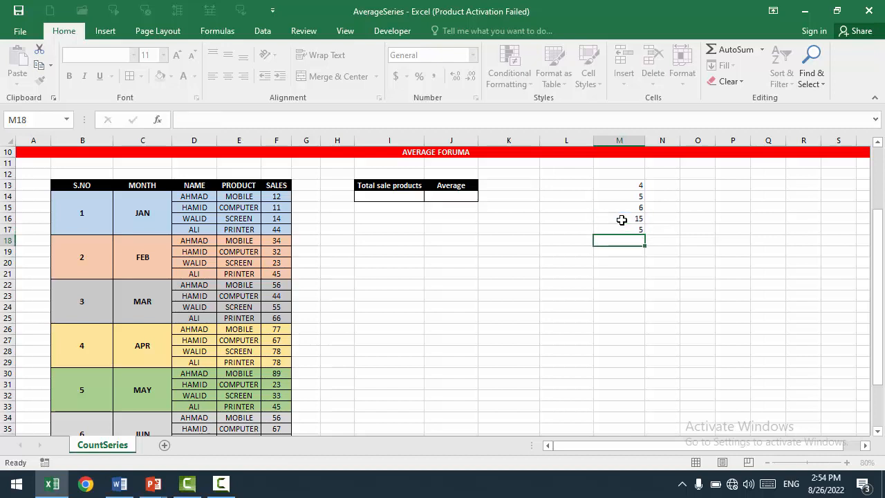
pyautogui.click(627, 228)
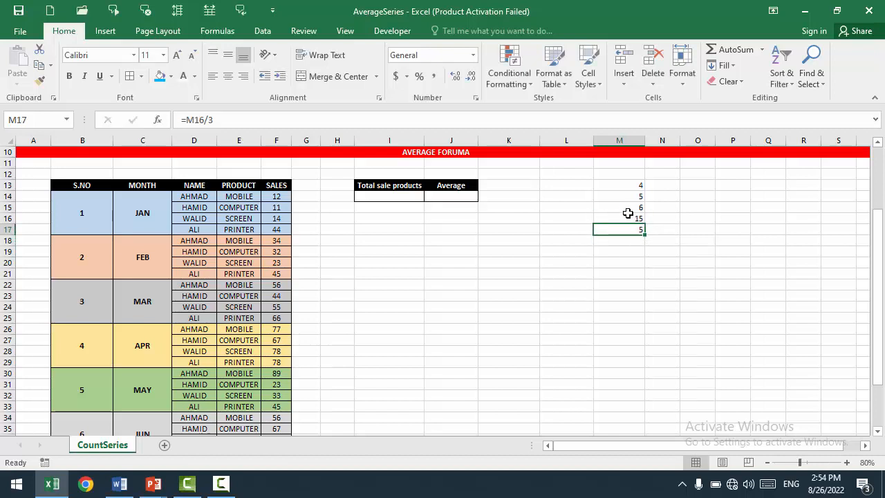
pyautogui.click(626, 183)
pyautogui.moveTo(627, 195); pyautogui.dragTo(628, 207)
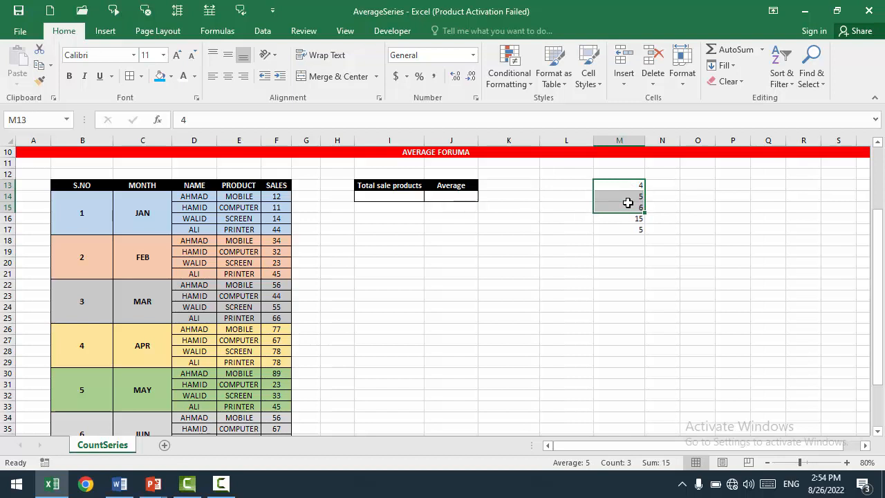
# - Clear the example numbers and formulas from the range M12:M19
pyautogui.click(547, 255)
pyautogui.moveTo(625, 175); pyautogui.dragTo(628, 254)
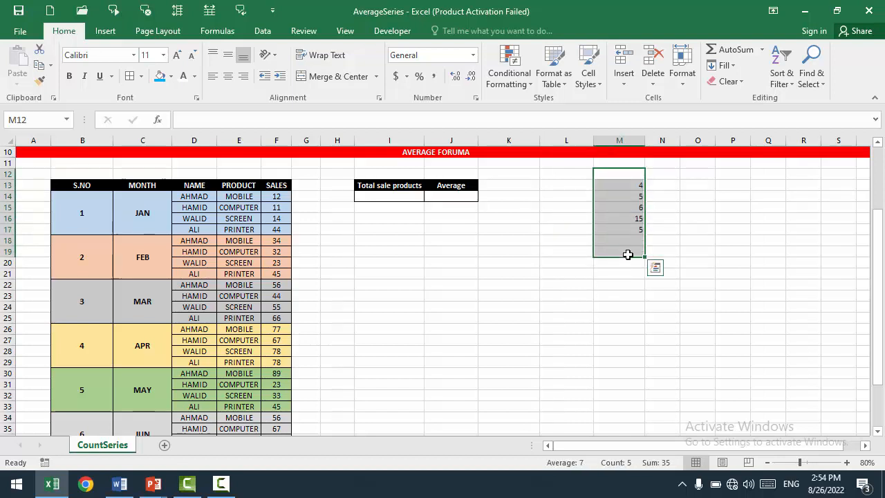
pyautogui.press('Delete')
pyautogui.click(574, 283)
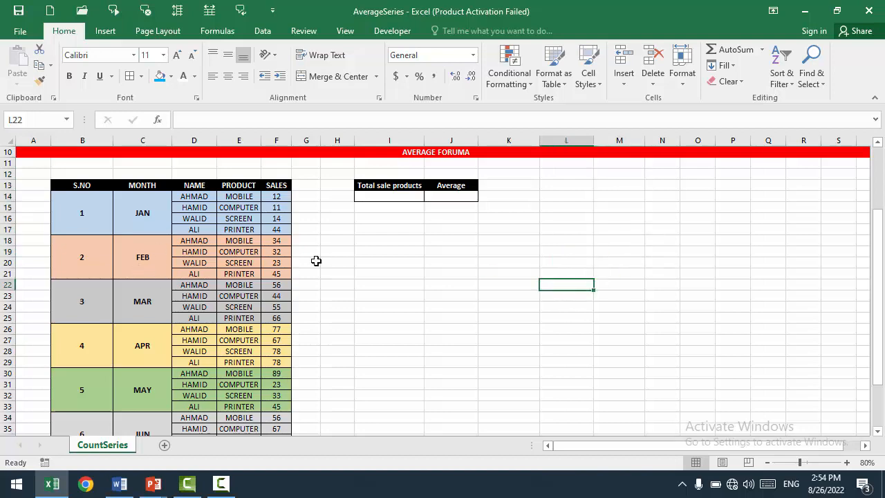
# - Examine the monthly sales table down to JUL, including the names, products and sales in the JAN rows
pyautogui.scroll(-6, 315, 249)
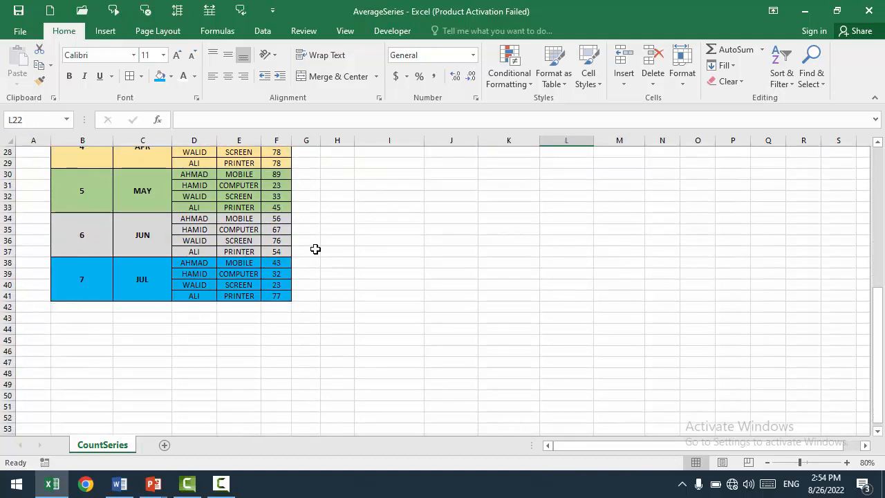
pyautogui.scroll(6, 315, 249)
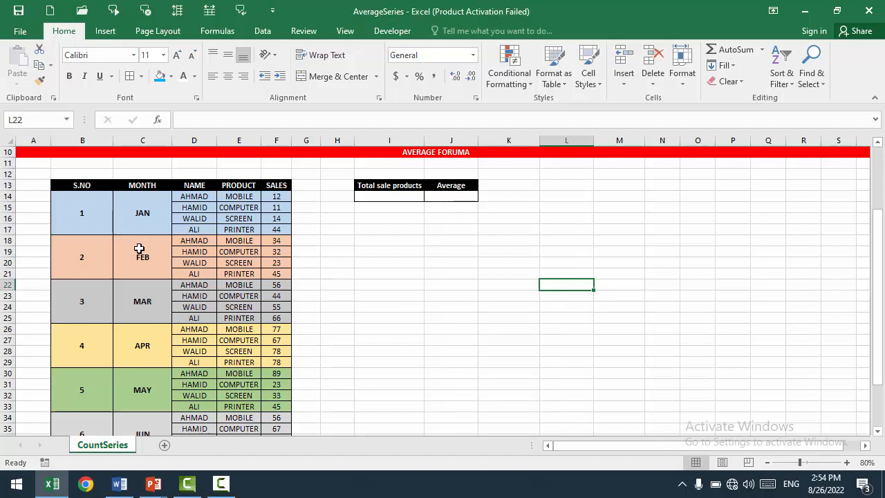
pyautogui.scroll(1, 139, 248)
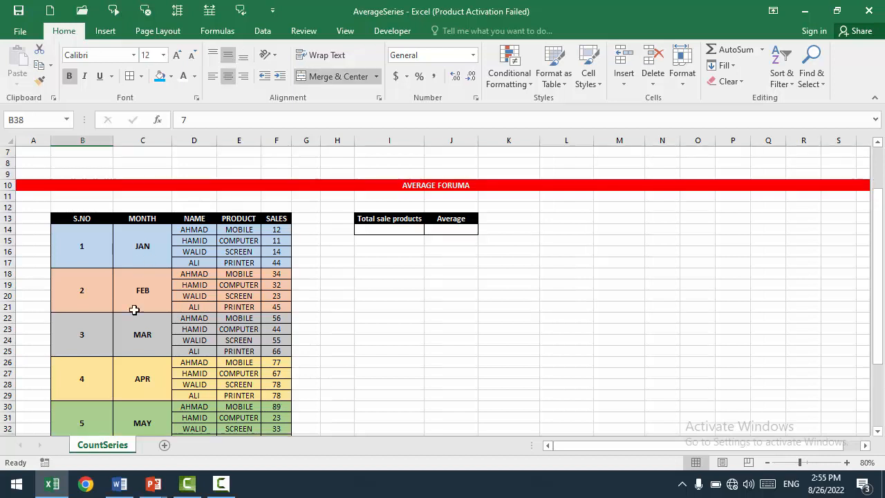
pyautogui.click(142, 246)
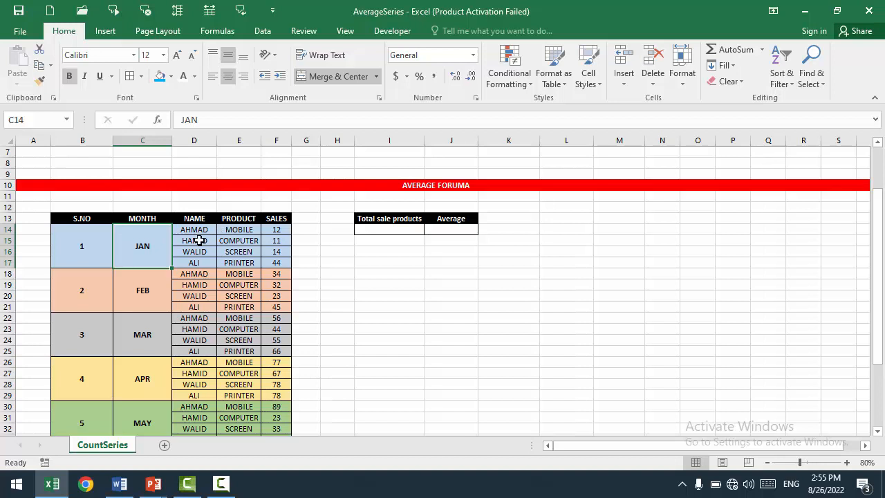
pyautogui.press('Right')
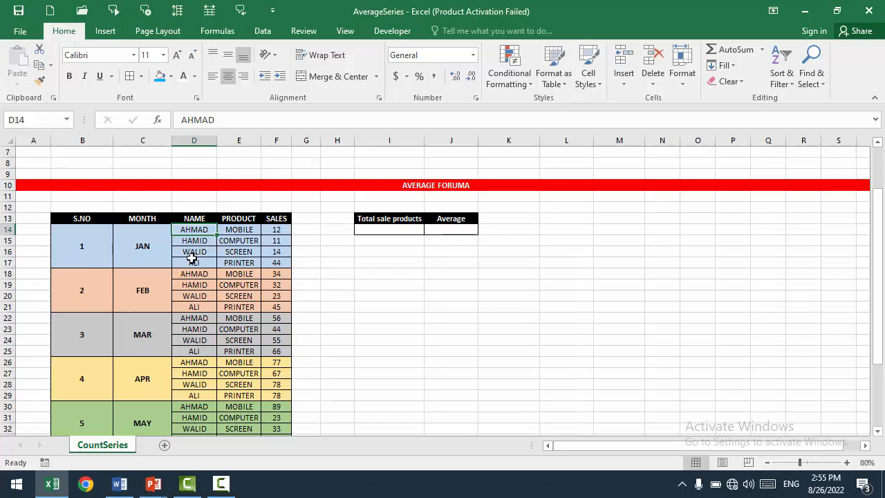
pyautogui.press('Down')
pyautogui.press('Down')
pyautogui.press('Right')
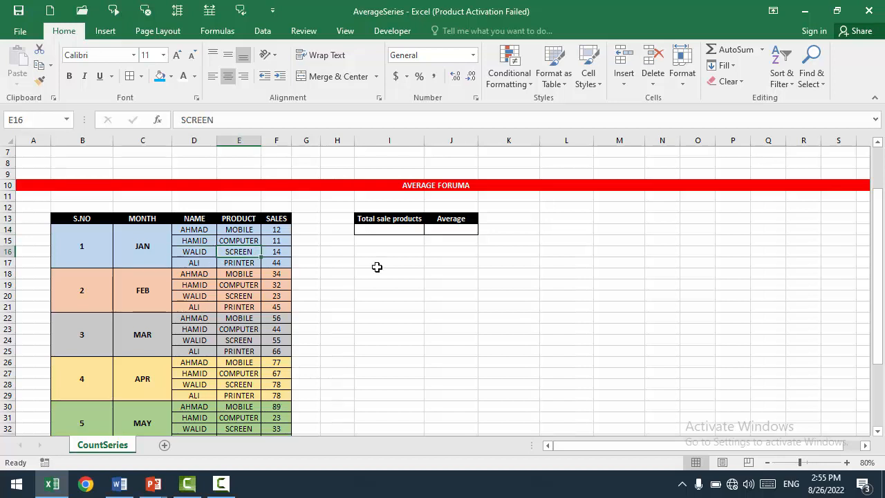
pyautogui.press('Left')
pyautogui.press('Down')
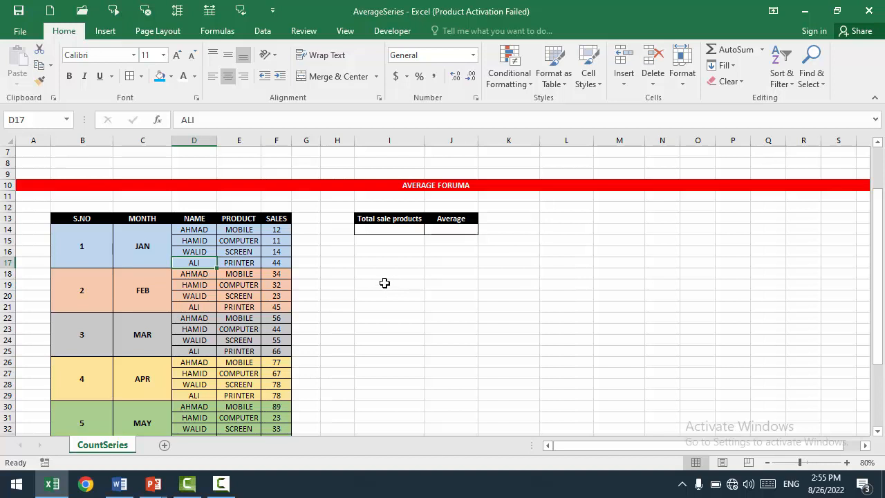
pyautogui.press('Up')
pyautogui.press('Up')
pyautogui.press('Right')
pyautogui.press('Right')
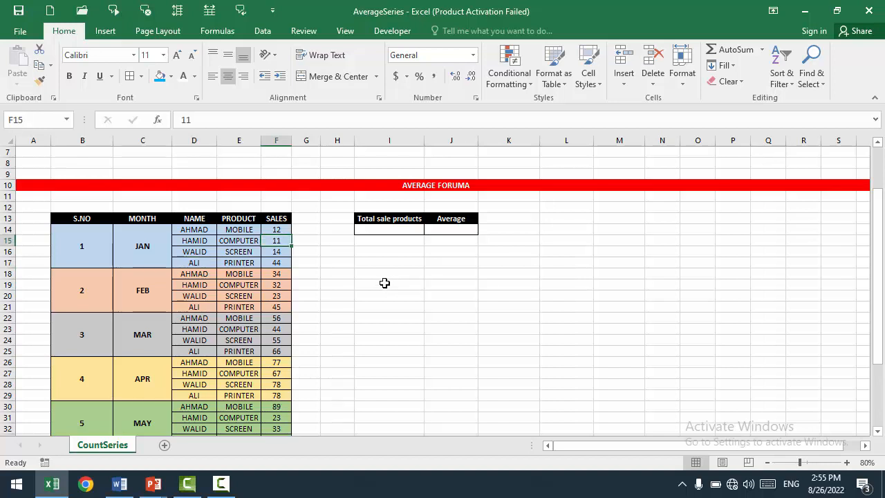
pyautogui.press('Down')
pyautogui.press('Down')
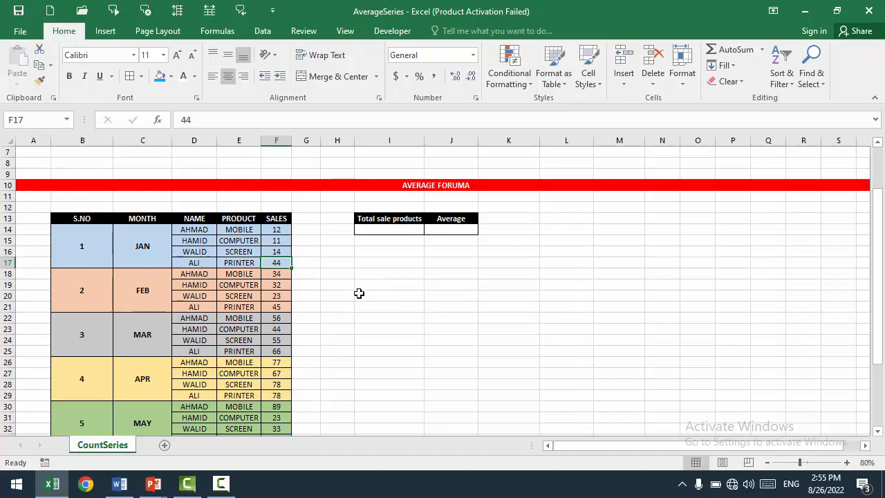
# - Select the four JAN sales values in F14:F17 to review them
pyautogui.press('Up')
pyautogui.press('Up')
pyautogui.press('Up')
pyautogui.hotkey('shift', 'Down')
pyautogui.hotkey('shift', 'Down')
pyautogui.hotkey('shift', 'Down')
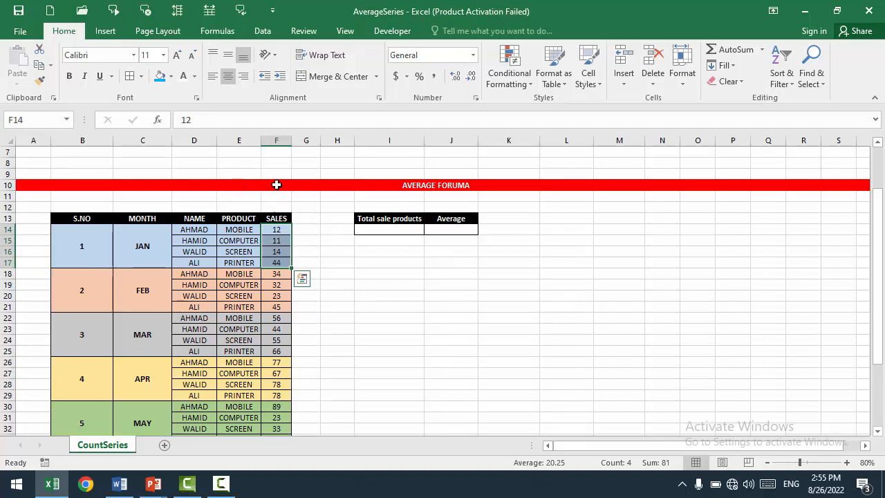
# - Total all monthly sales in I14 under Total sale products with =SUM(F14:F41)
pyautogui.scroll(-1, 359, 202)
pyautogui.click(366, 204)
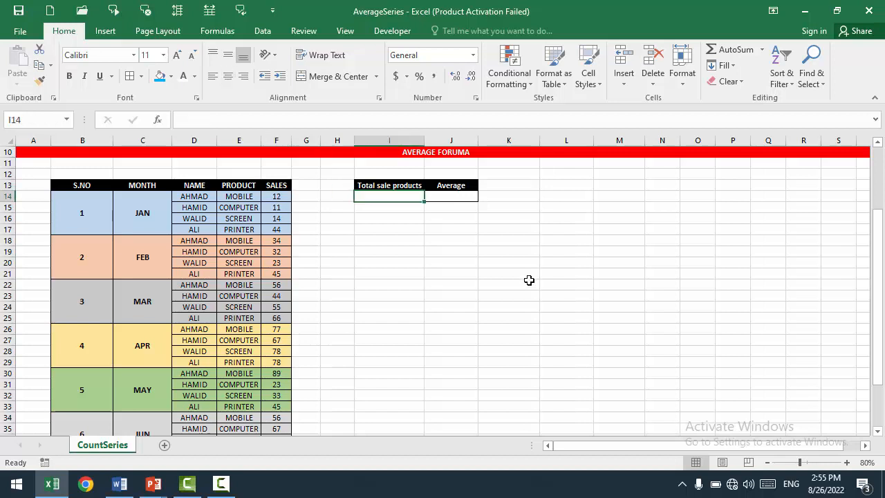
pyautogui.write('=SUM')
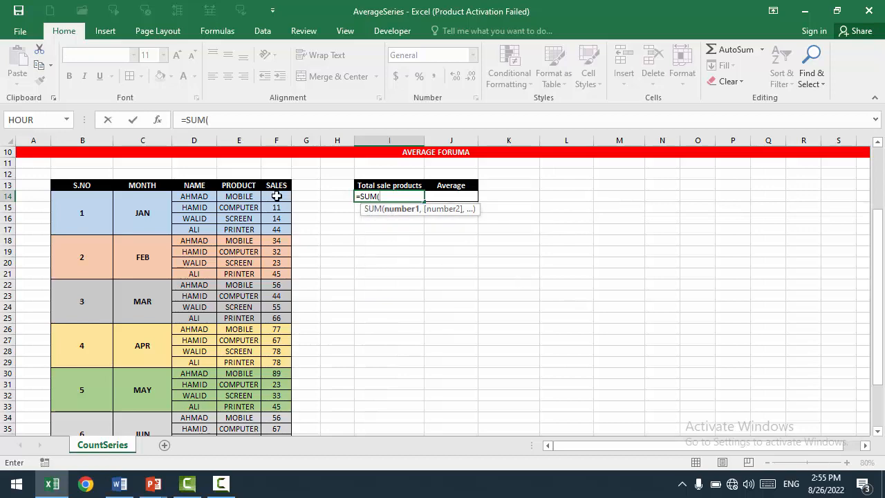
pyautogui.write('(')
pyautogui.moveTo(277, 196); pyautogui.dragTo(273, 415)
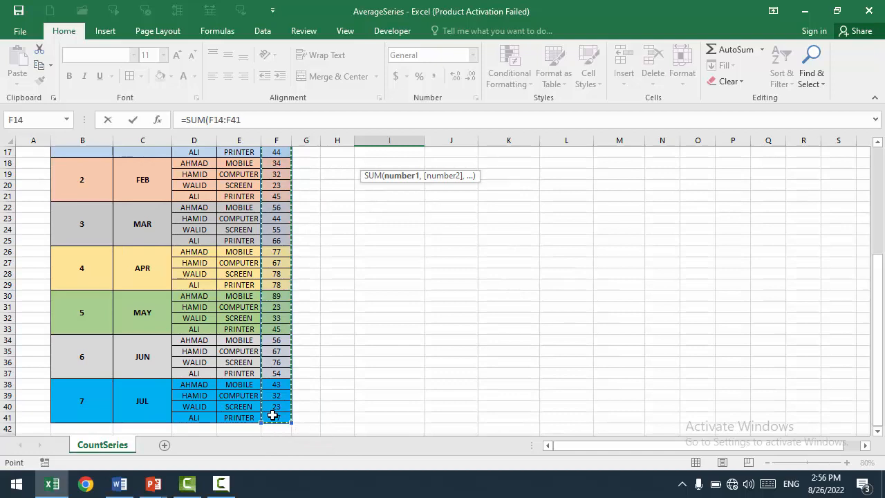
pyautogui.write(')')
pyautogui.press('Return')
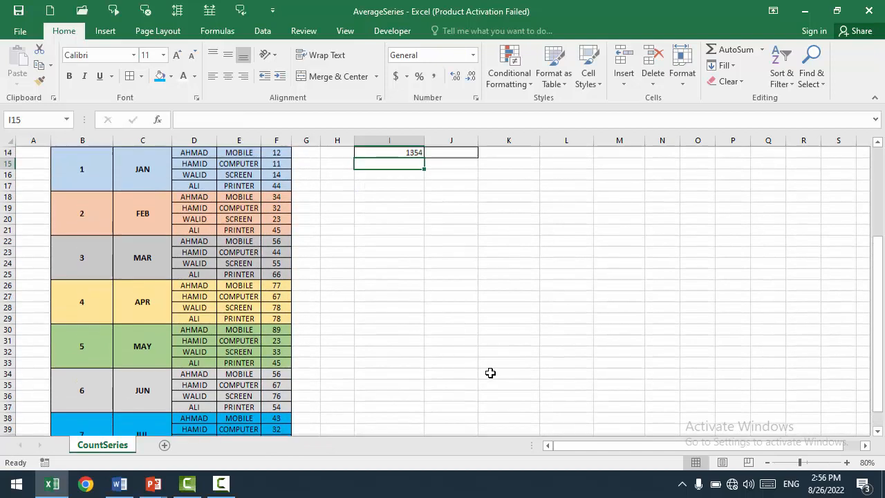
pyautogui.scroll(5, 488, 360)
pyautogui.click(413, 297)
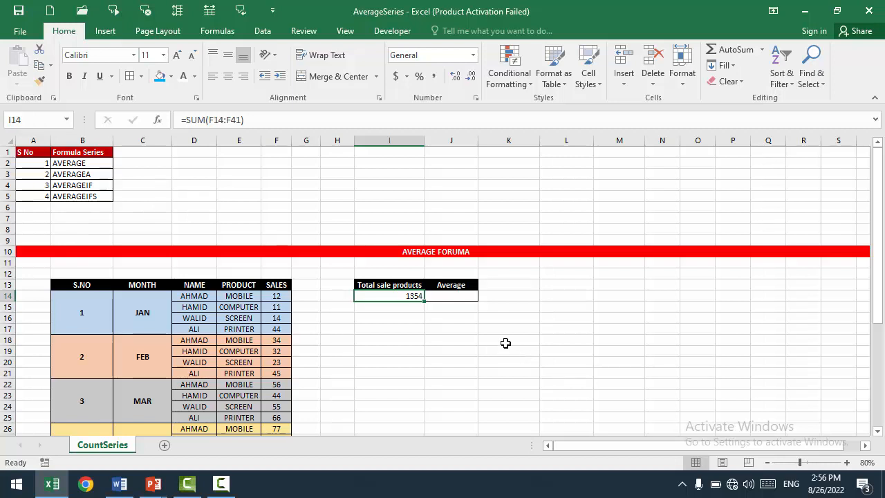
# - Calculate the average of all sales in J14 with =AVERAGE(F14:F41)
pyautogui.click(437, 291)
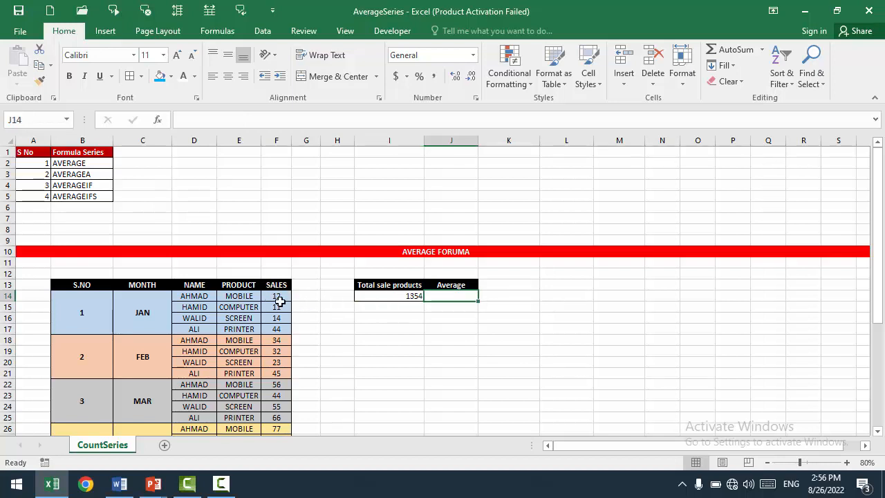
pyautogui.moveTo(284, 294); pyautogui.dragTo(280, 419)
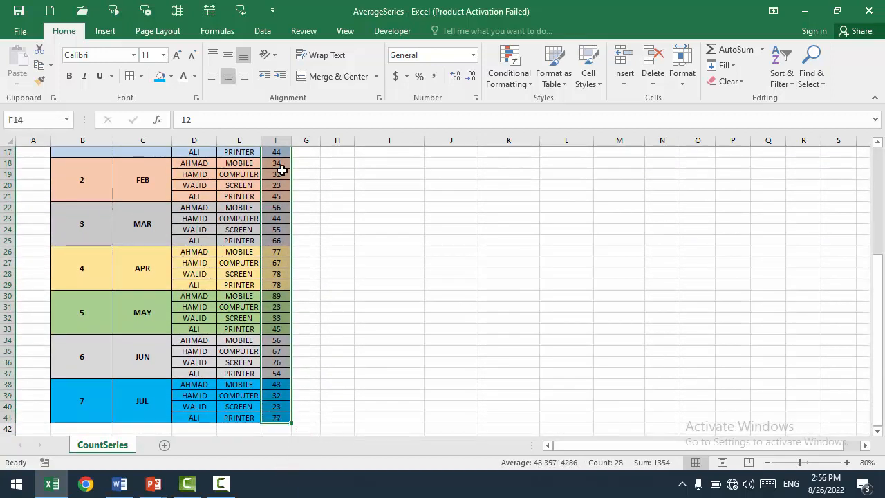
pyautogui.scroll(6, 278, 336)
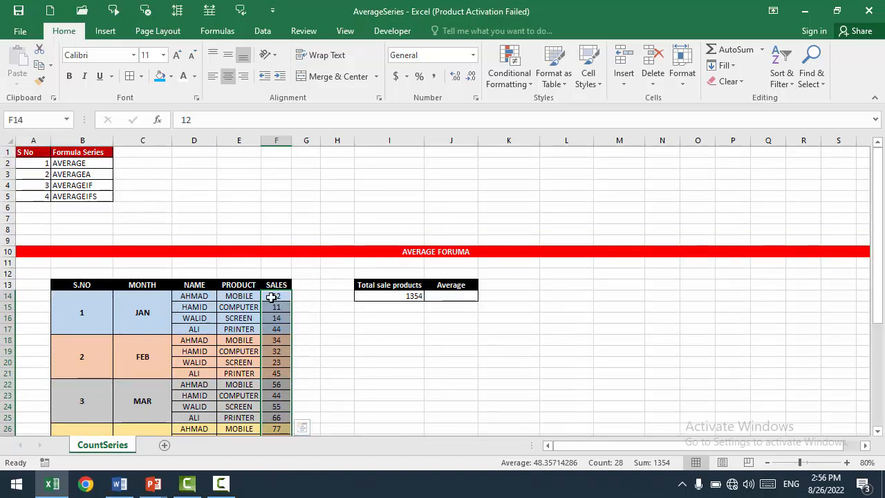
pyautogui.click(437, 296)
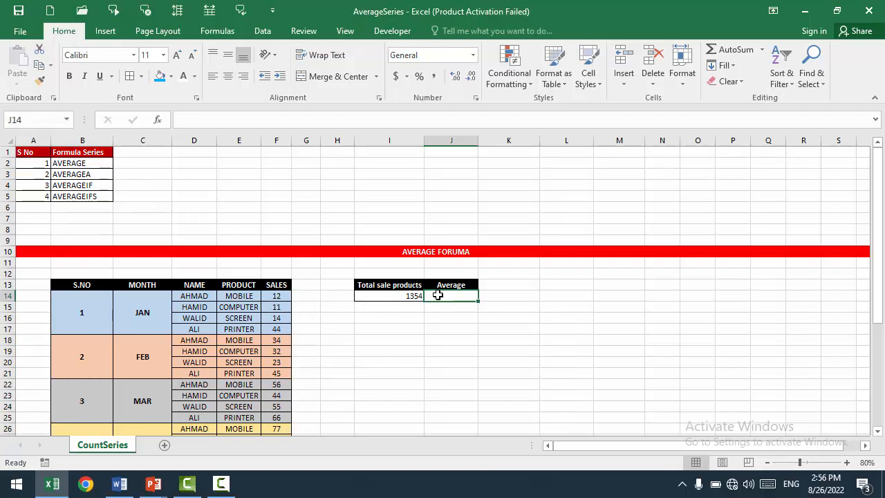
pyautogui.write('=AVER')
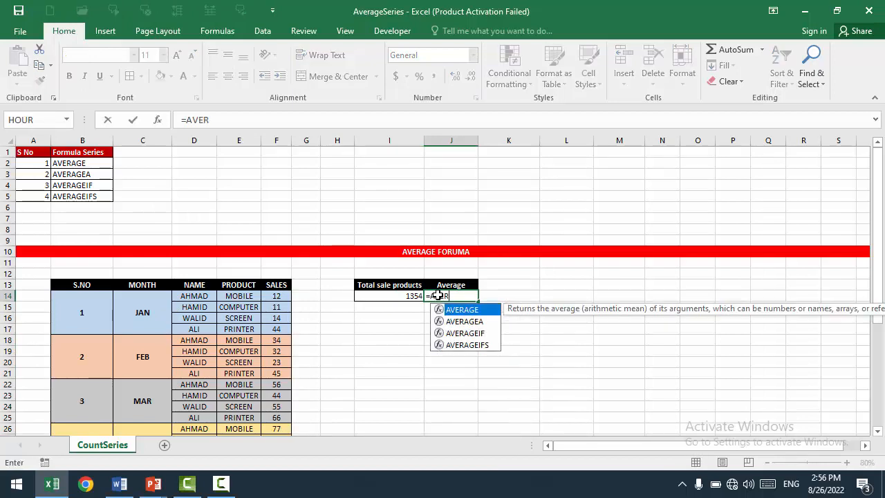
pyautogui.press('Tab')
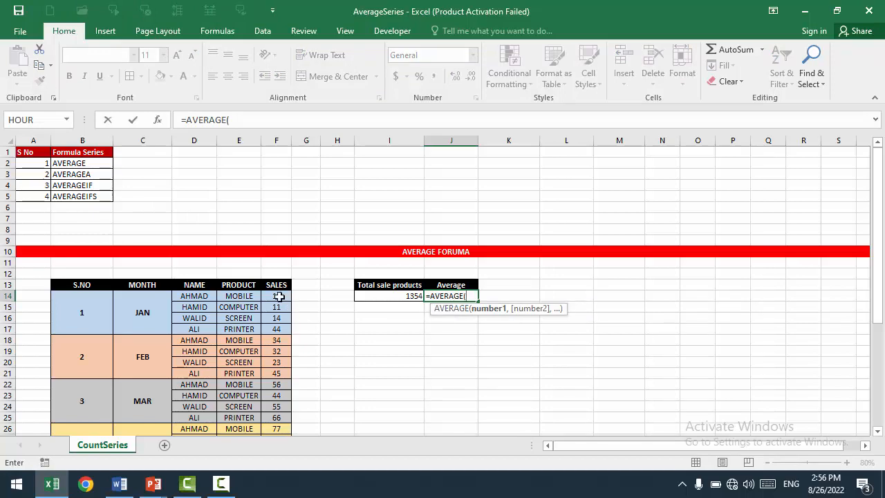
pyautogui.moveTo(280, 296); pyautogui.dragTo(277, 395)
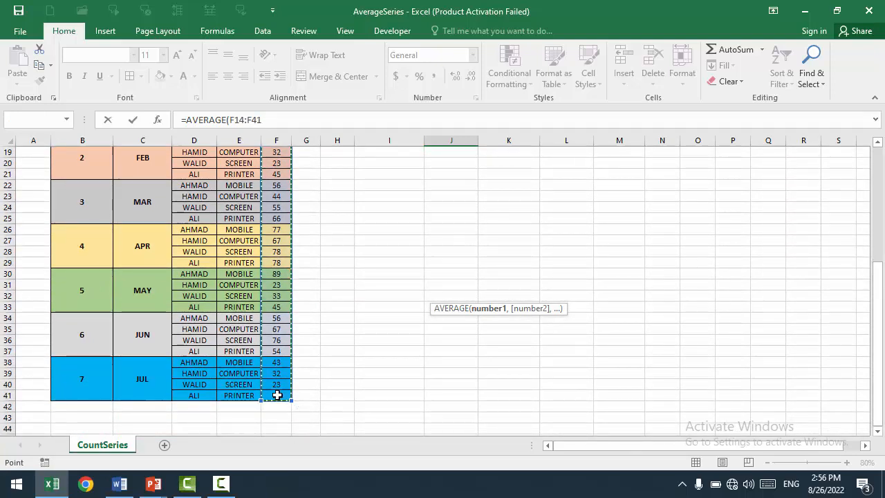
pyautogui.press('Return')
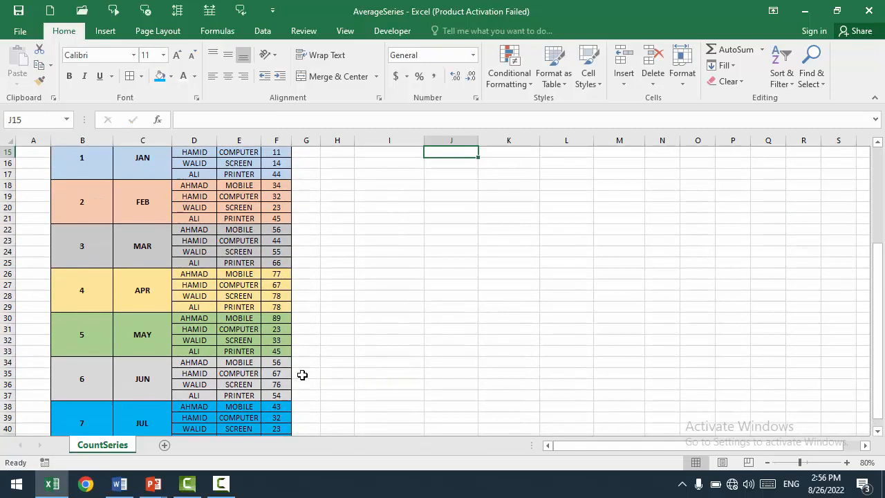
pyautogui.scroll(5, 360, 346)
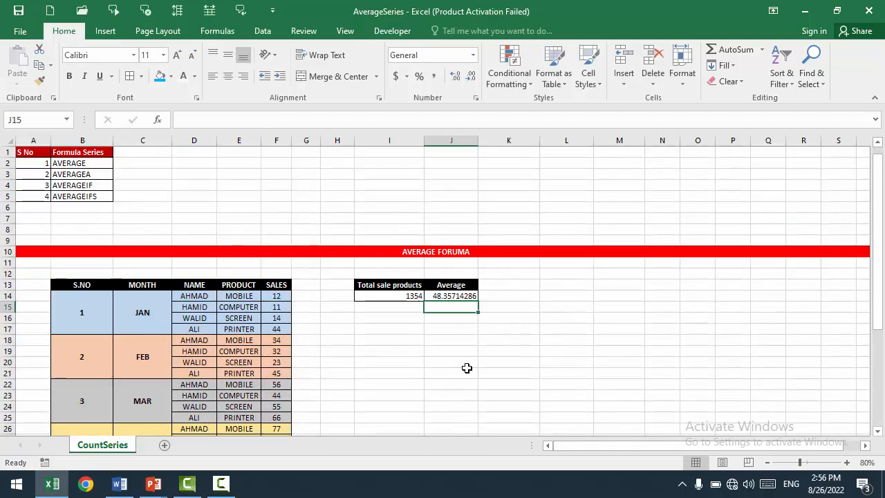
pyautogui.press('Up')
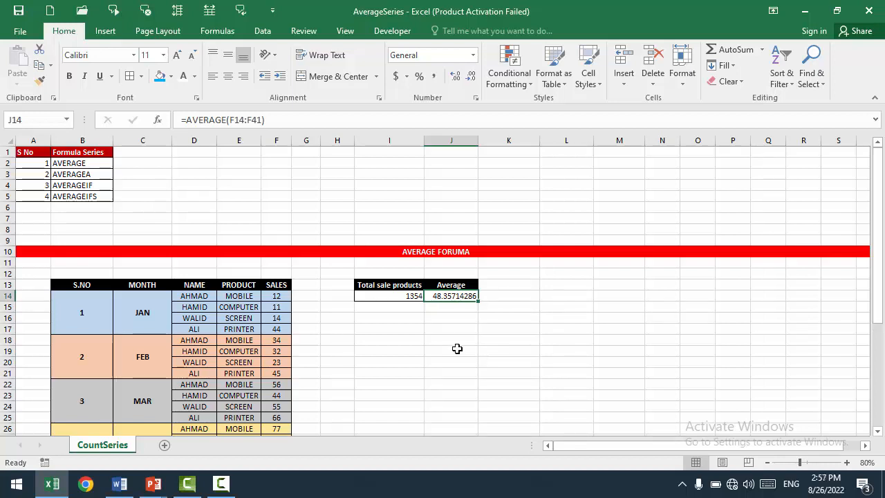
# - Count the sales values from JAN to JUL in I17 with the COUNT function
pyautogui.click(453, 361)
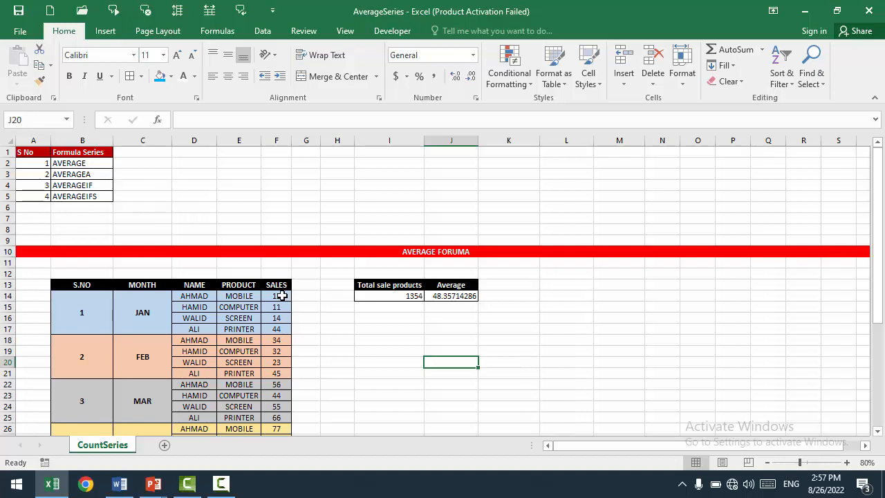
pyautogui.click(387, 330)
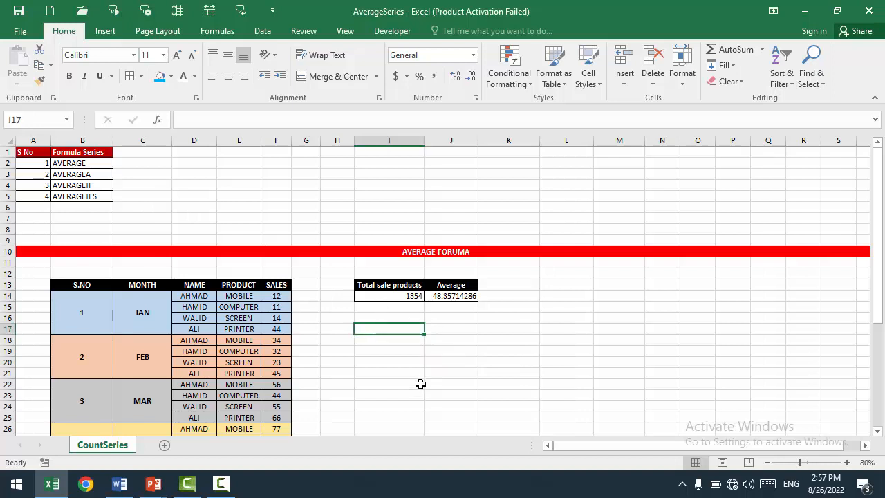
pyautogui.write('=COUNT(')
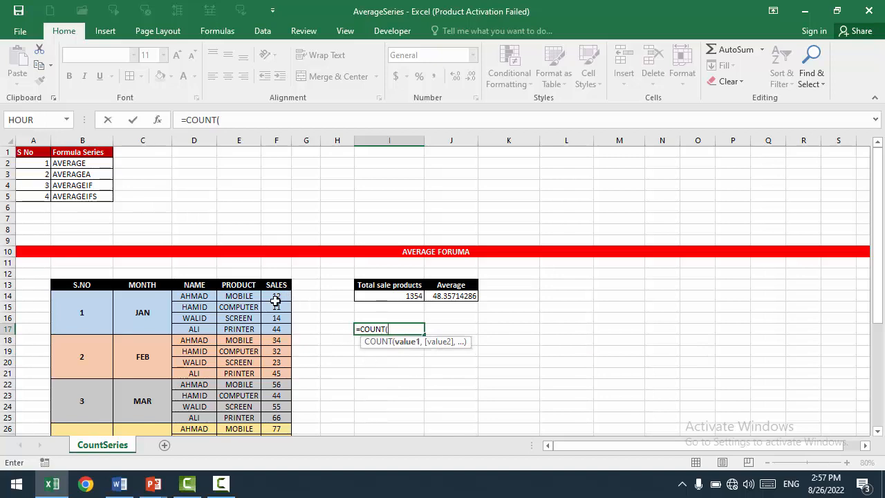
pyautogui.moveTo(276, 298); pyautogui.dragTo(282, 362)
pyautogui.press('Return')
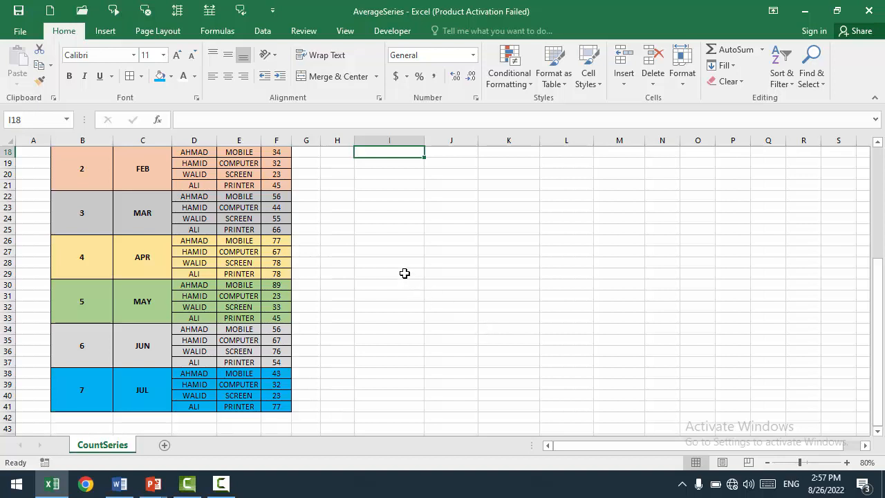
pyautogui.scroll(5, 404, 274)
# - Cross-check the average in J17 by dividing the sales total in I14 by the count in I17
pyautogui.press('Up')
pyautogui.press('Right')
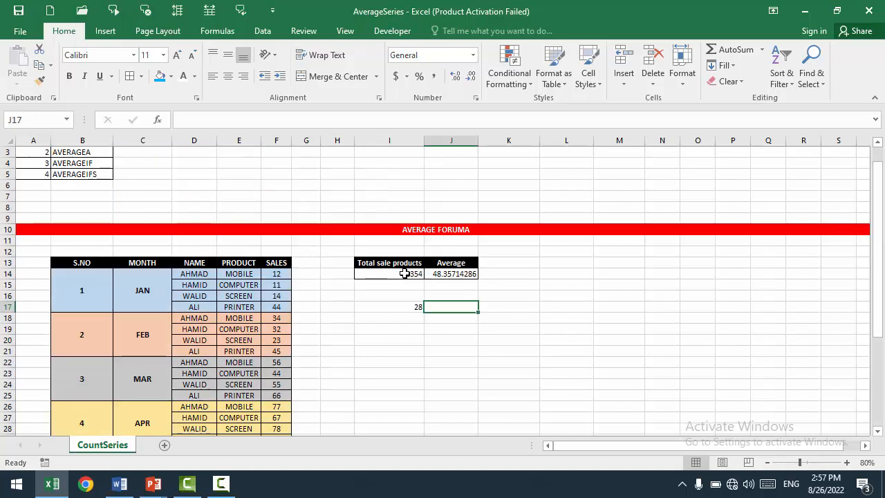
pyautogui.write('=')
pyautogui.press('Left')
pyautogui.press('Up')
pyautogui.press('Up')
pyautogui.press('Up')
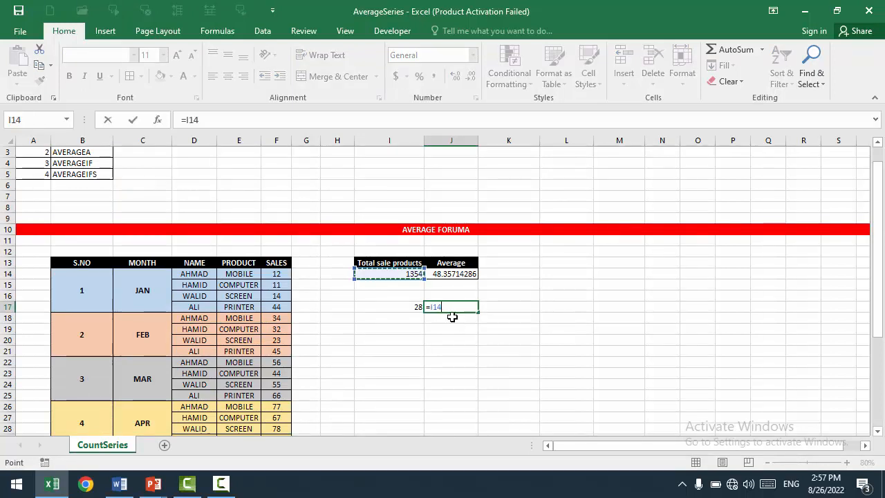
pyautogui.press('Return')
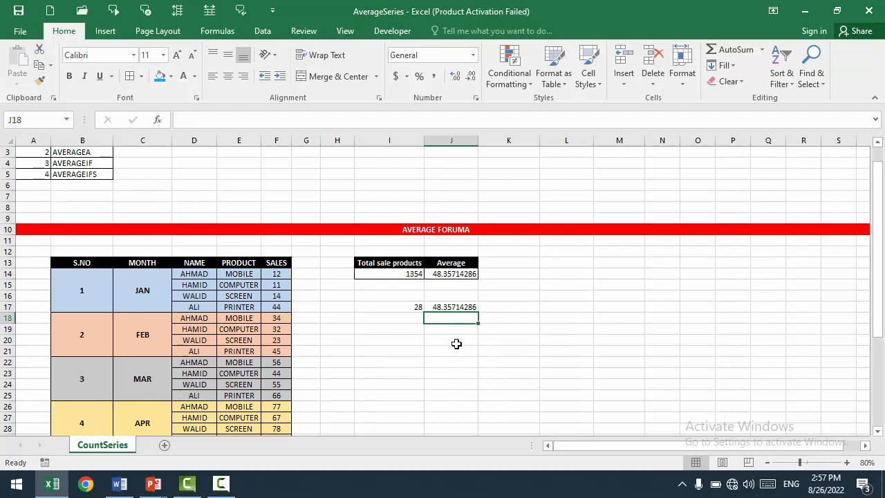
pyautogui.press('Up')
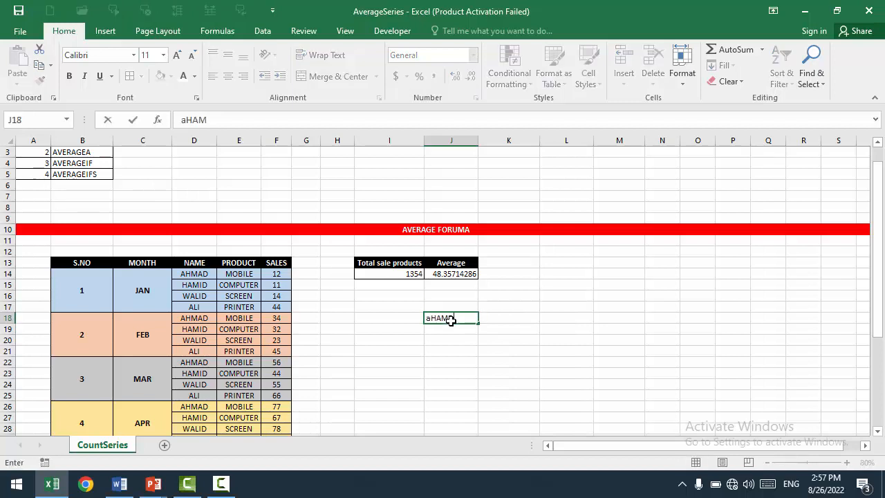
pyautogui.write('ID')
pyautogui.press('BackSpace')
pyautogui.press('BackSpace')
pyautogui.press('BackSpace')
pyautogui.press('BackSpace')
pyautogui.press('BackSpace')
pyautogui.press('BackSpace')
# - Begin a new example table with the header Name in K17 and a person's first name in K18
pyautogui.press('Tab')
pyautogui.write('Ahmad')
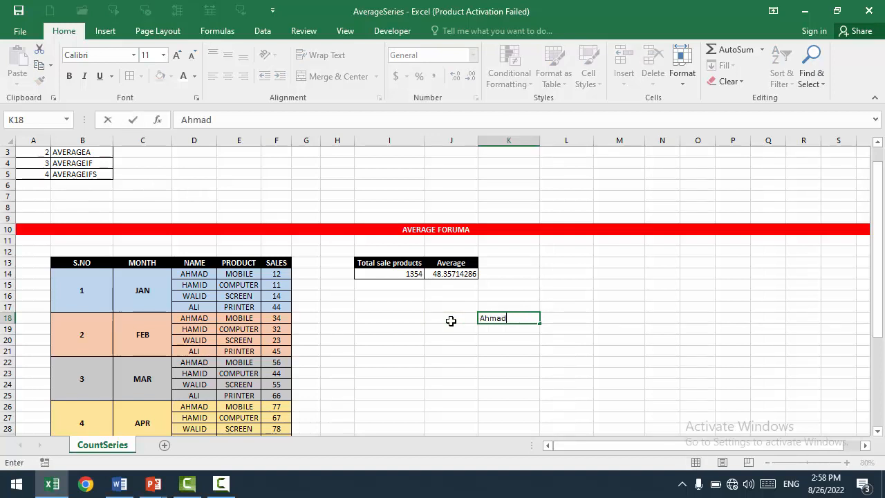
pyautogui.press('Tab')
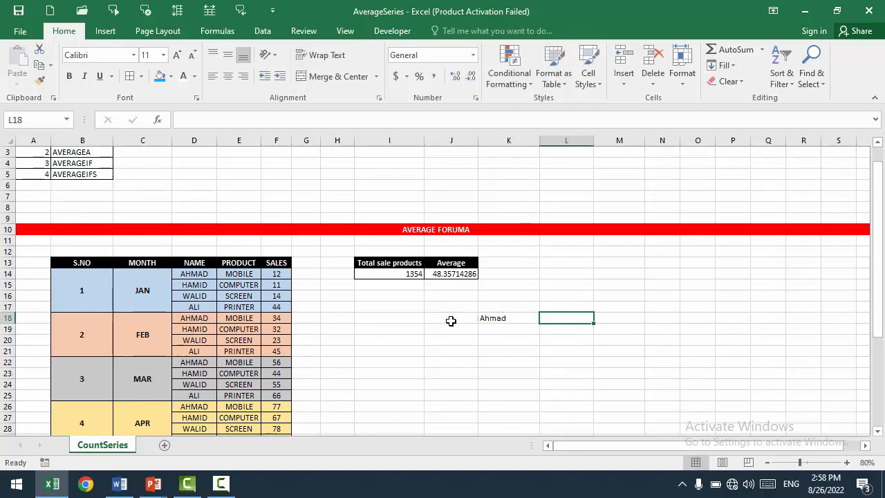
pyautogui.press('Up')
pyautogui.press('Left')
pyautogui.write('Name')
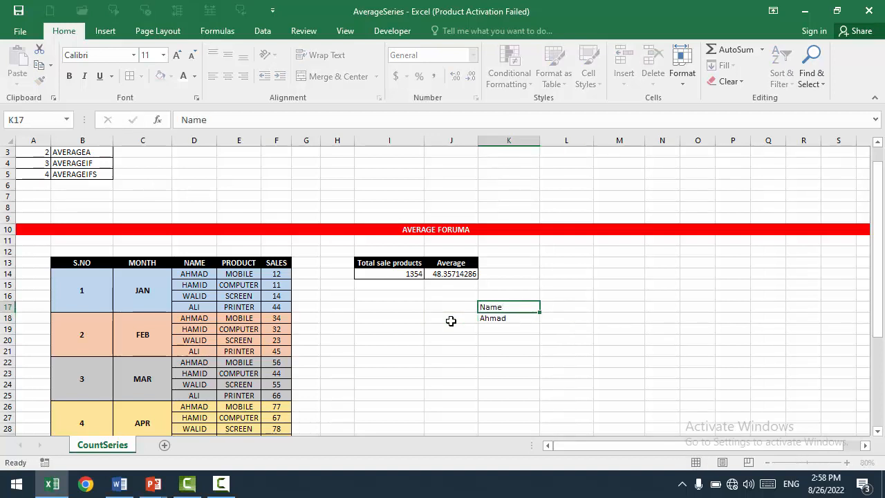
# - Add the header Class in L17 with the value 10th below it in L18
pyautogui.press('Tab')
pyautogui.write('Class')
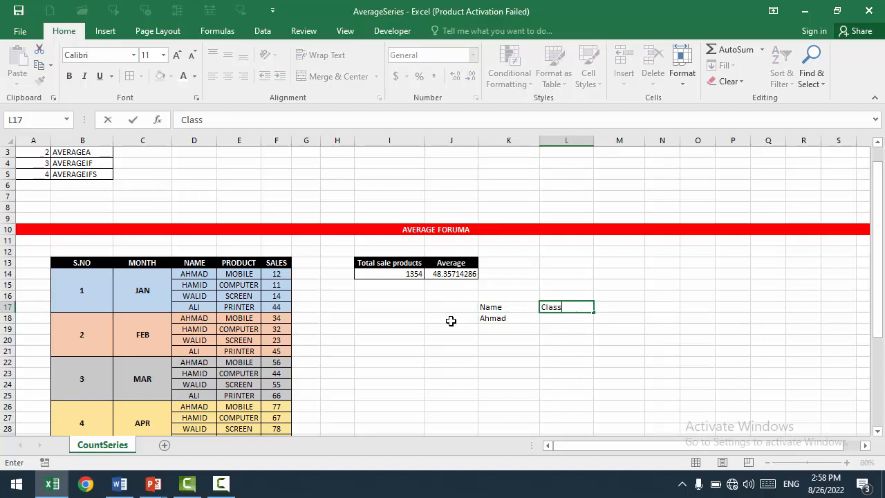
pyautogui.press('Return')
pyautogui.write('10t')
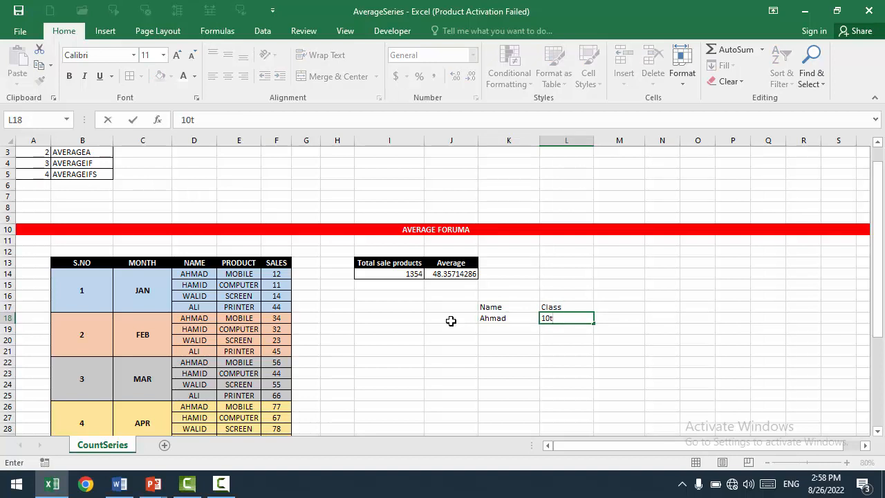
pyautogui.write('h')
pyautogui.press('Up')
# - Enter another column header in M17, next to Class, beginning with "p"
pyautogui.press('Right')
pyautogui.write('ph')
pyautogui.press('BackSpace')
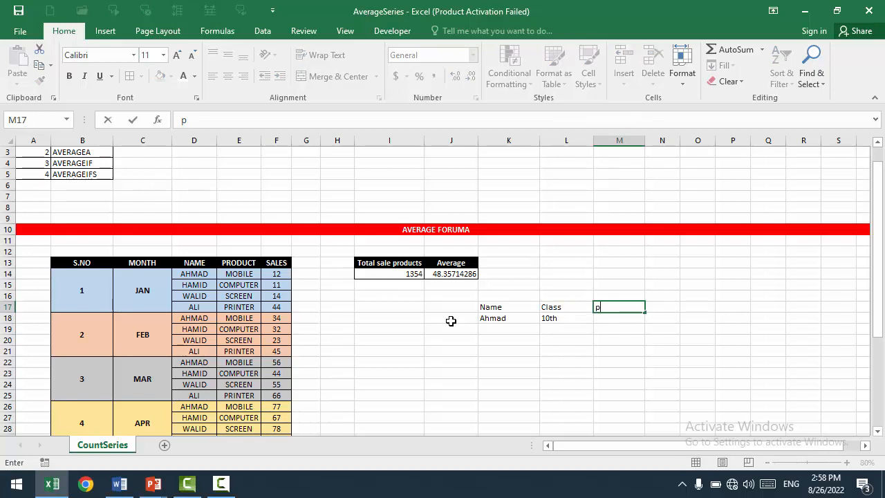